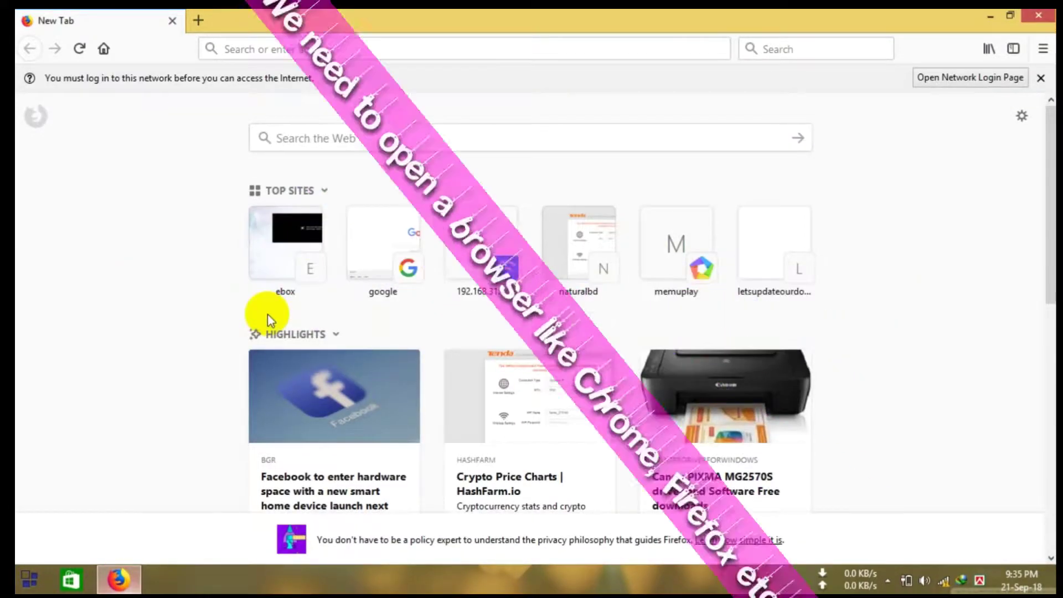
# Step: Close the stray miwifi.com redirect tabs in Firefox
pyautogui.click(279, 44)
pyautogui.write('1921')
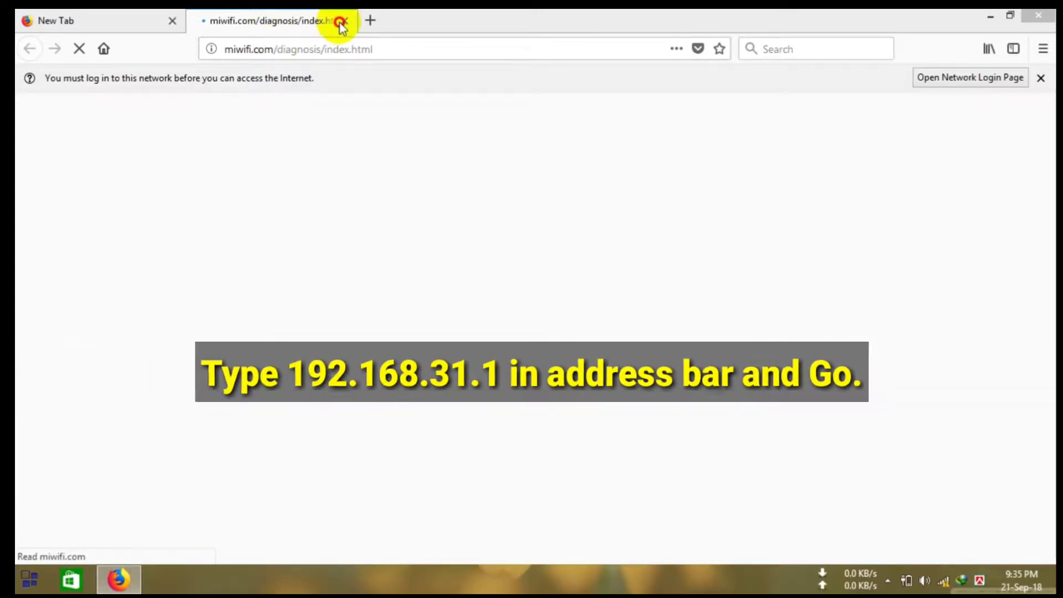
pyautogui.click(347, 22)
pyautogui.click(297, 51)
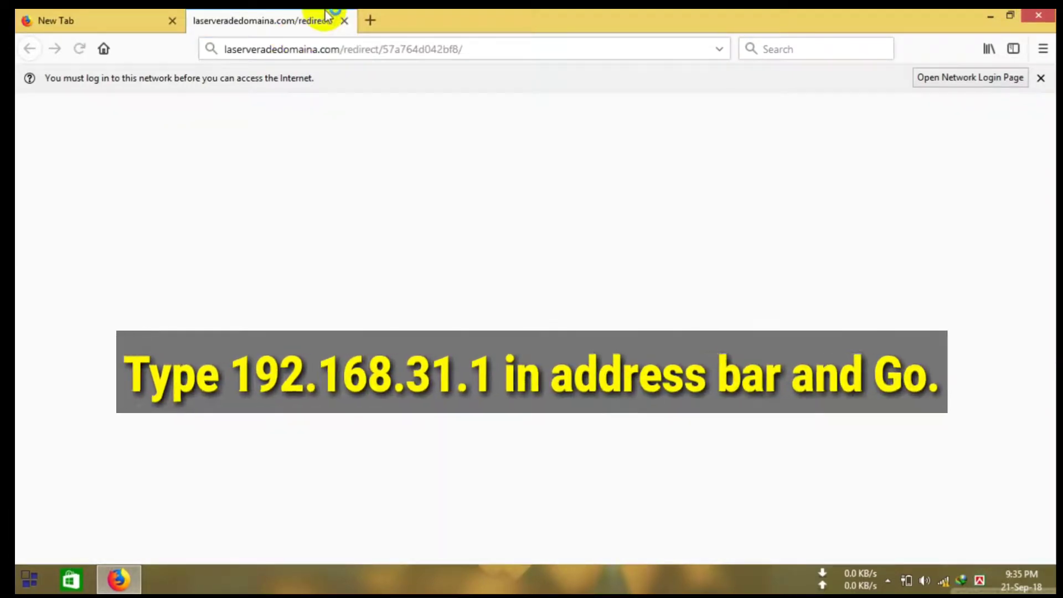
pyautogui.click(342, 21)
# Step: Replace the partial address with 192.168.31.1 and load the router admin page
pyautogui.click(315, 48)
pyautogui.write('1')
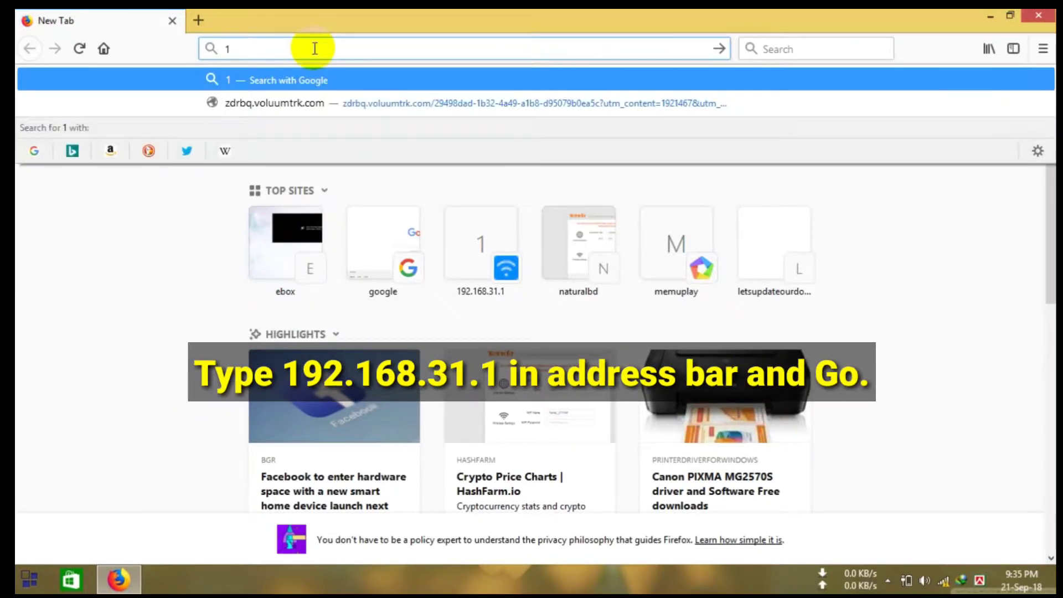
pyautogui.write('92.16')
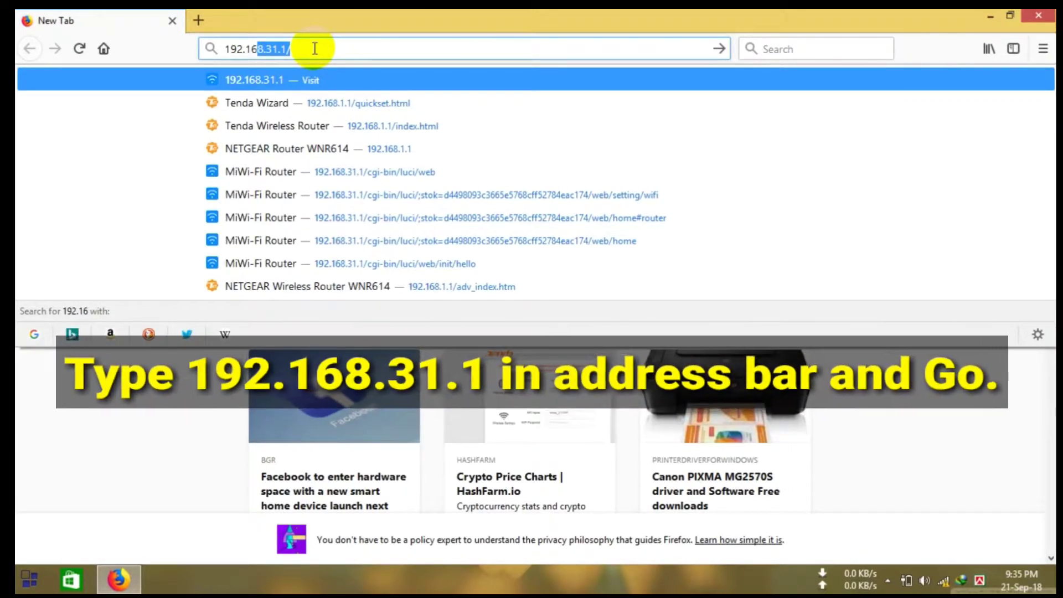
pyautogui.write('8')
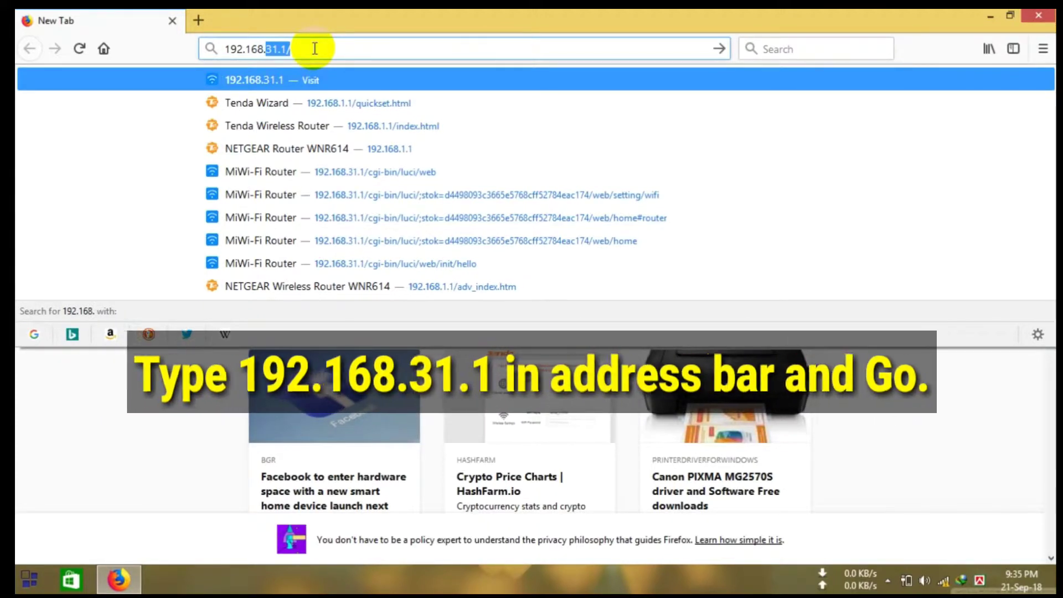
pyautogui.write('.31.1')
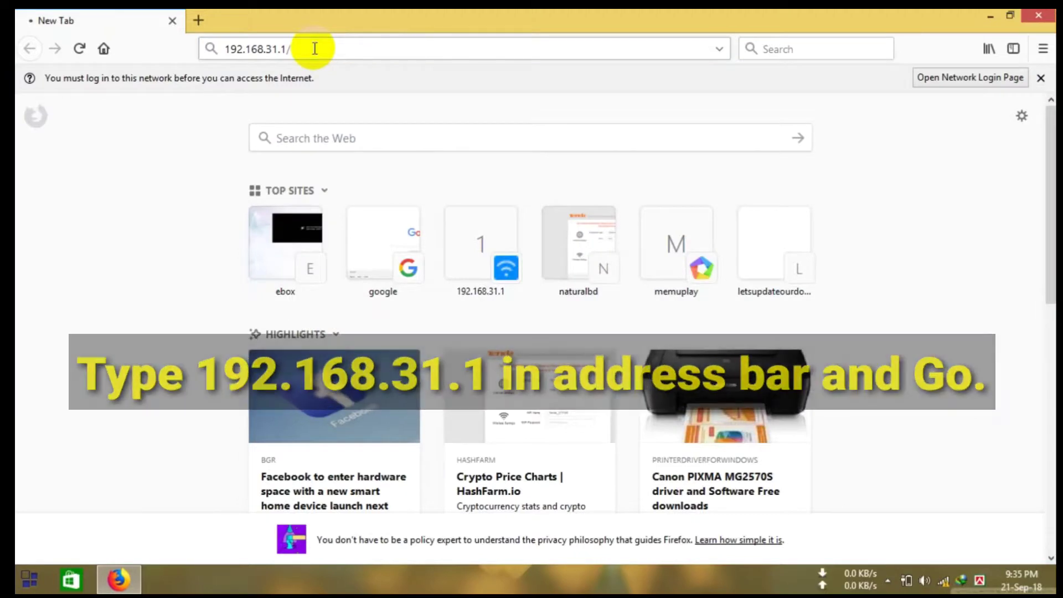
pyautogui.press('Return')
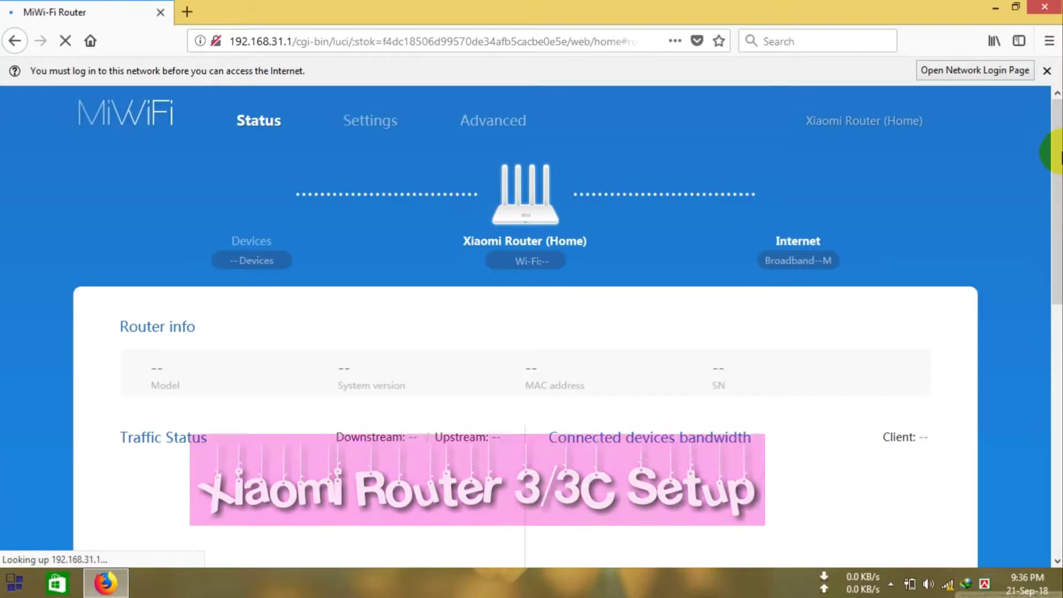
# Step: Scroll through the Status page showing Mi Wi-Fi 3C(R3L), firmware 2.8.30 and 2 devices
pyautogui.scroll(-10, 1052, 381)
pyautogui.scroll(10, 1046, 161)
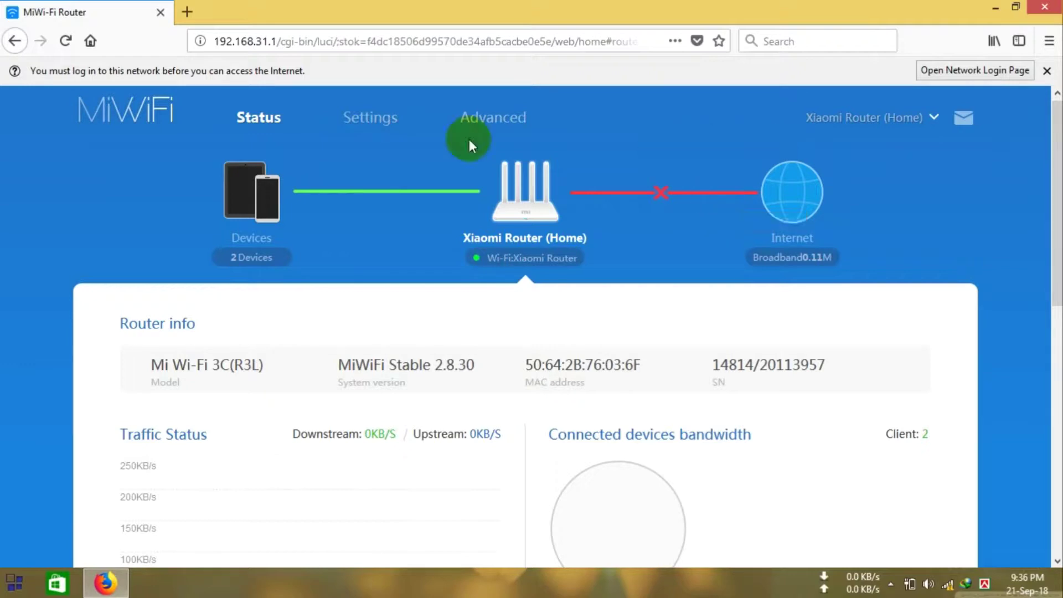
# Step: Go to the router's Settings section and its Network settings page
pyautogui.click(370, 119)
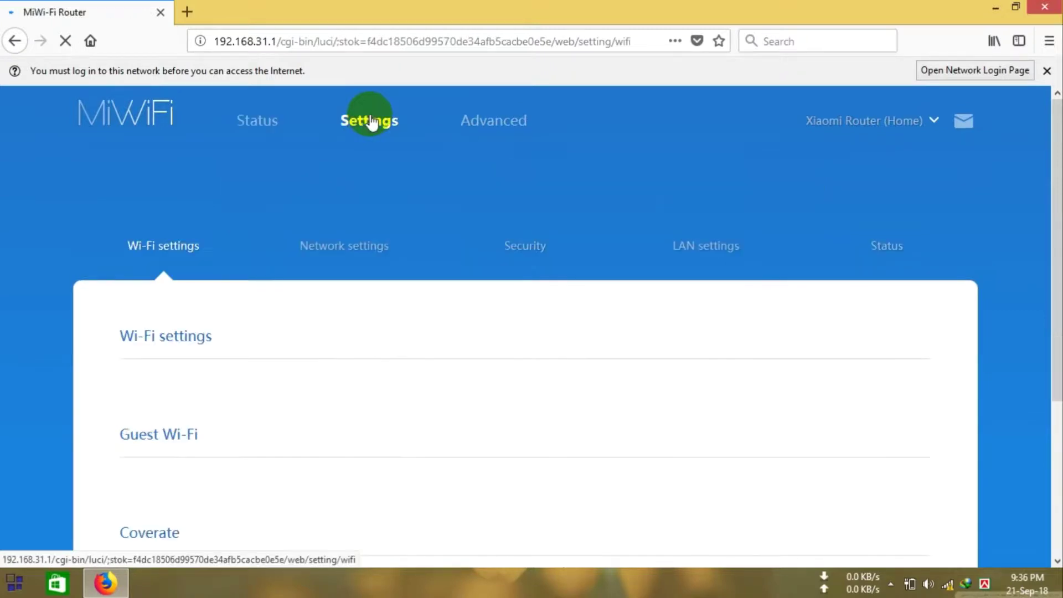
pyautogui.click(330, 255)
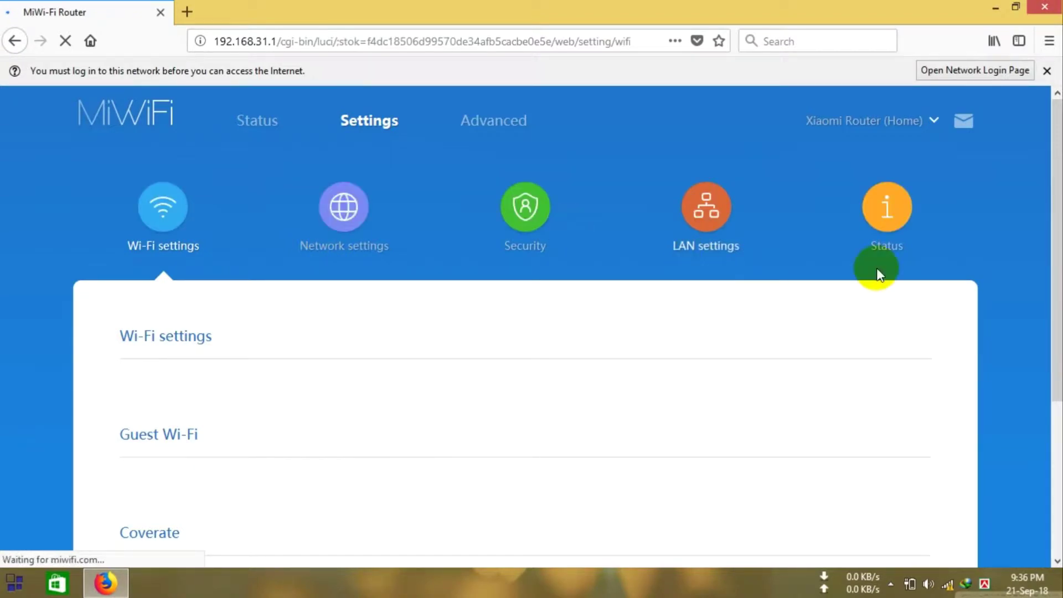
pyautogui.click(374, 217)
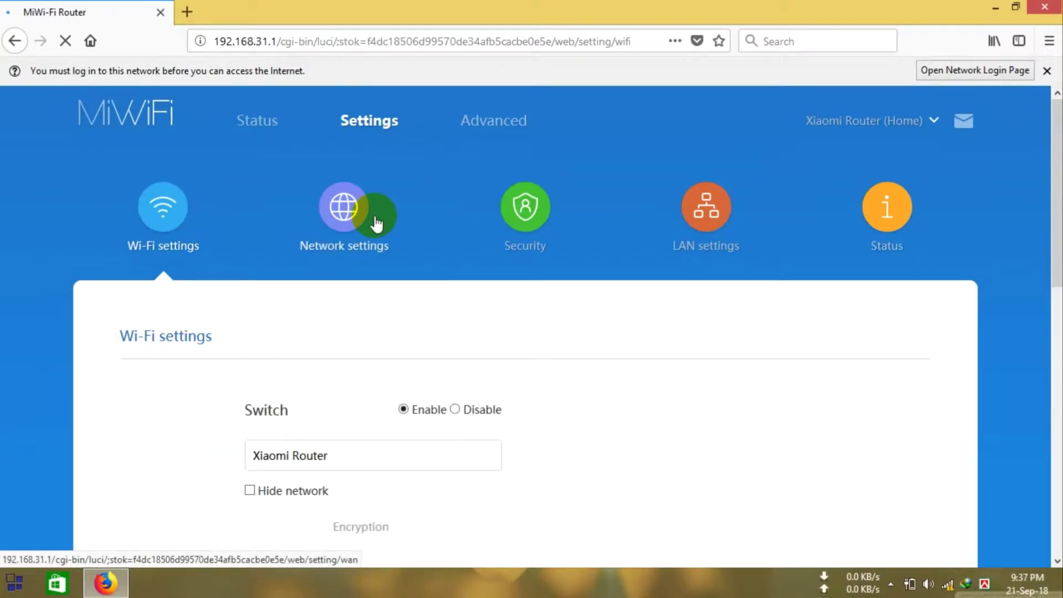
pyautogui.click(349, 219)
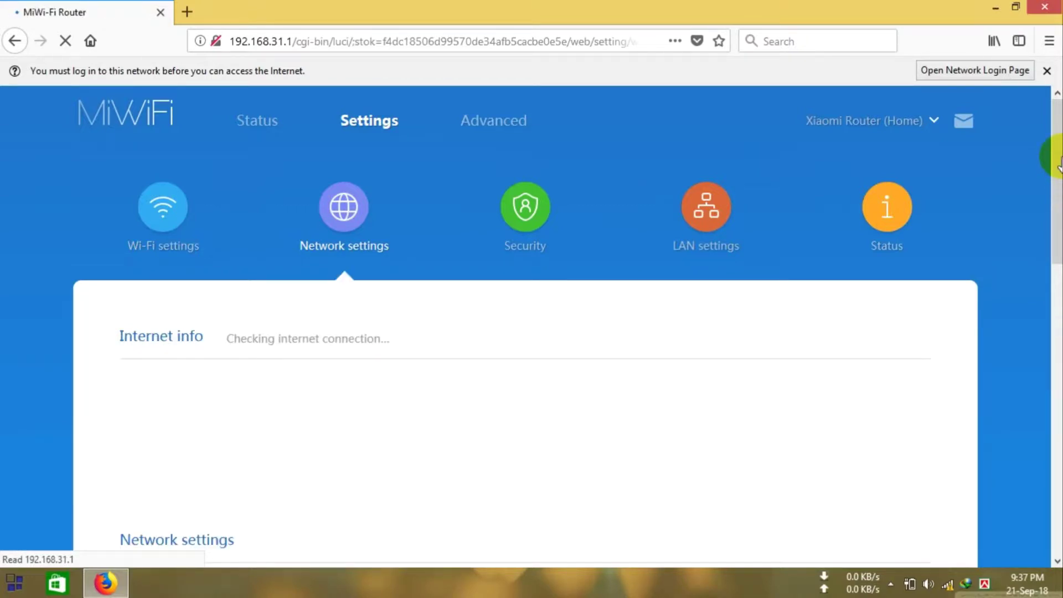
# Step: Scroll to the Network settings form, expand the connection type list, and close a redirect tab
pyautogui.click(1058, 176)
pyautogui.moveTo(1058, 176)
pyautogui.mouseDown()
pyautogui.moveTo(1057, 202)
pyautogui.moveTo(1057, 122)
pyautogui.moveTo(1054, 164)
pyautogui.mouseUp()
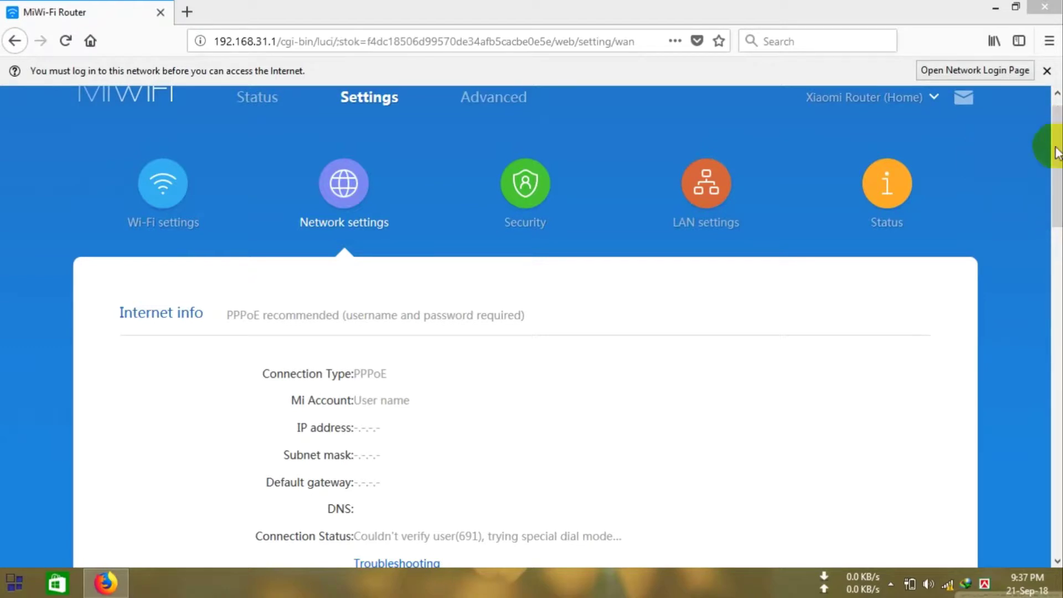
pyautogui.click(1050, 244)
pyautogui.moveTo(1054, 245); pyautogui.dragTo(1055, 239)
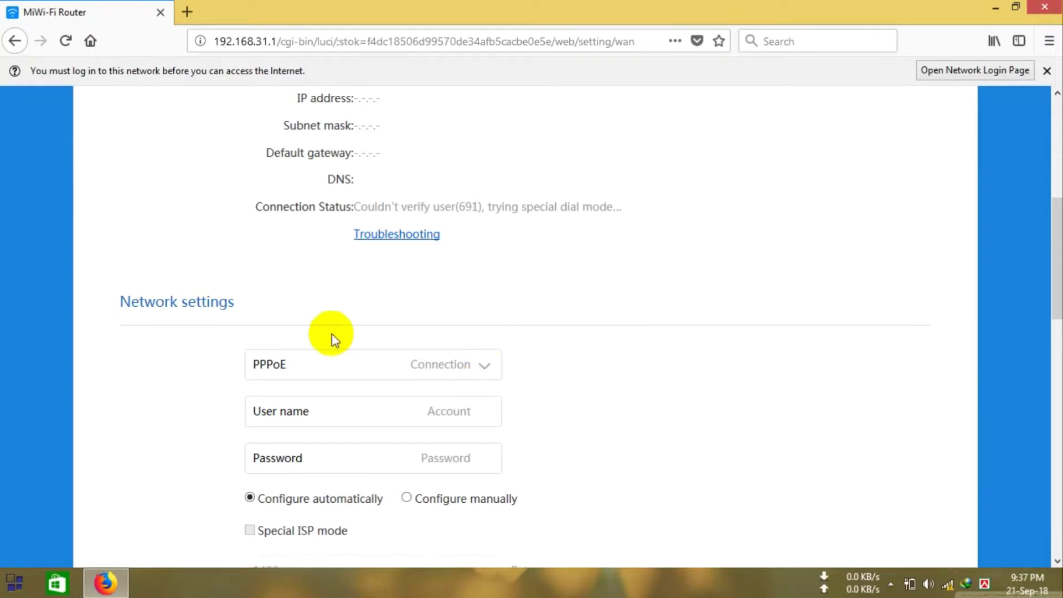
pyautogui.click(409, 375)
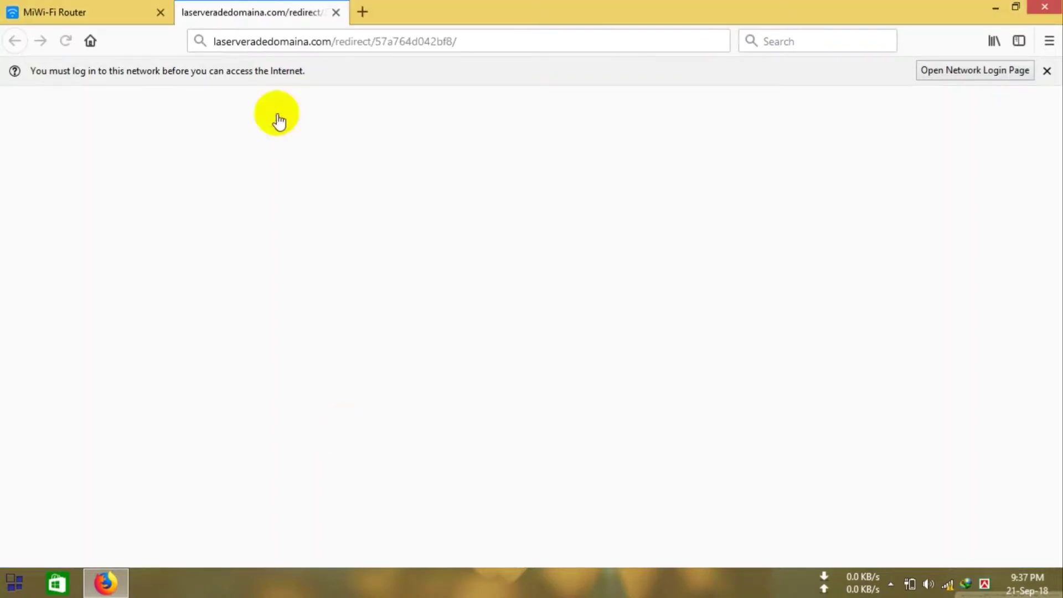
pyautogui.click(335, 12)
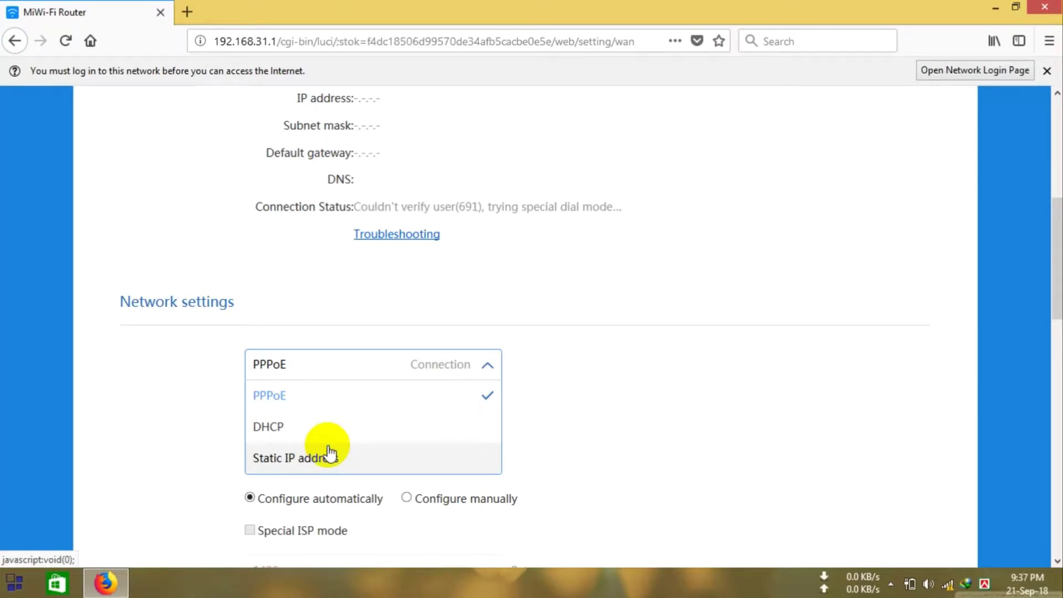
# Step: Choose PPPoE and replace the user name with the ISP account username
pyautogui.click(298, 392)
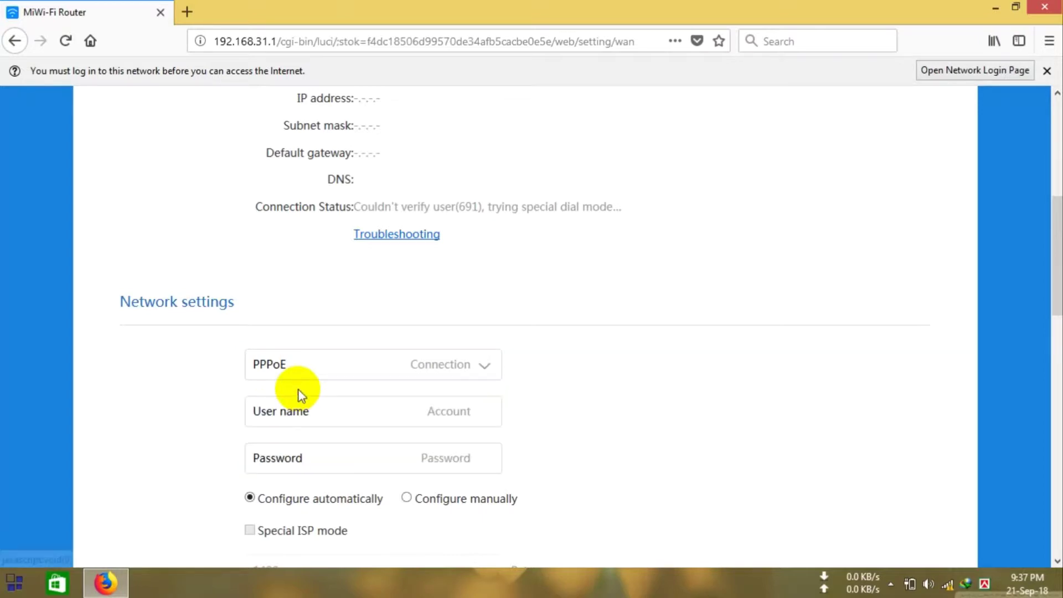
pyautogui.click(315, 412)
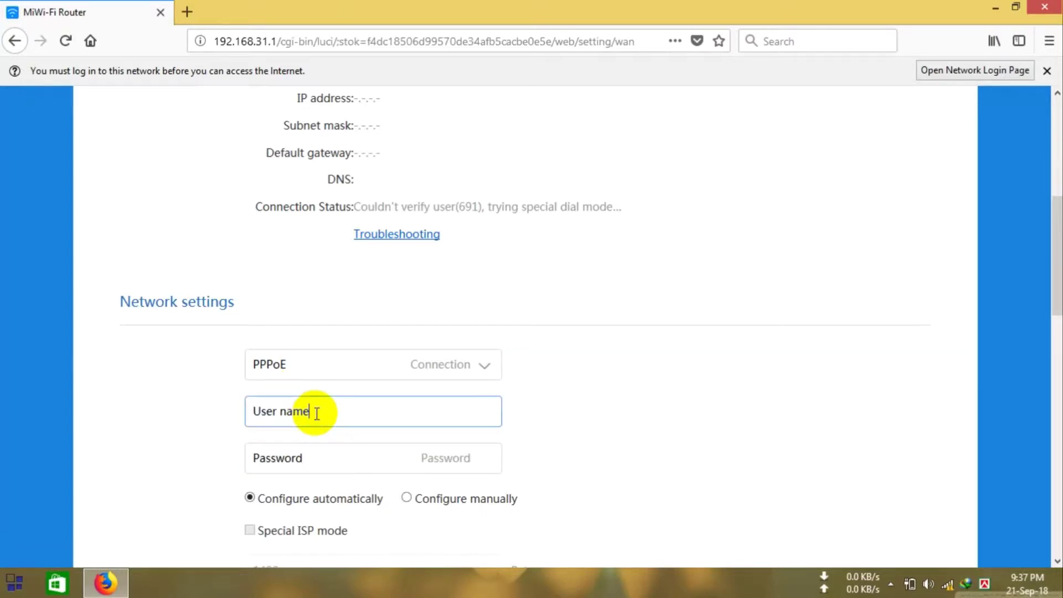
pyautogui.press('BackSpace')
pyautogui.press('BackSpace')
pyautogui.press('BackSpace')
pyautogui.press('BackSpace')
pyautogui.press('BackSpace')
pyautogui.press('BackSpace')
pyautogui.press('BackSpace')
pyautogui.press('BackSpace')
pyautogui.press('BackSpace')
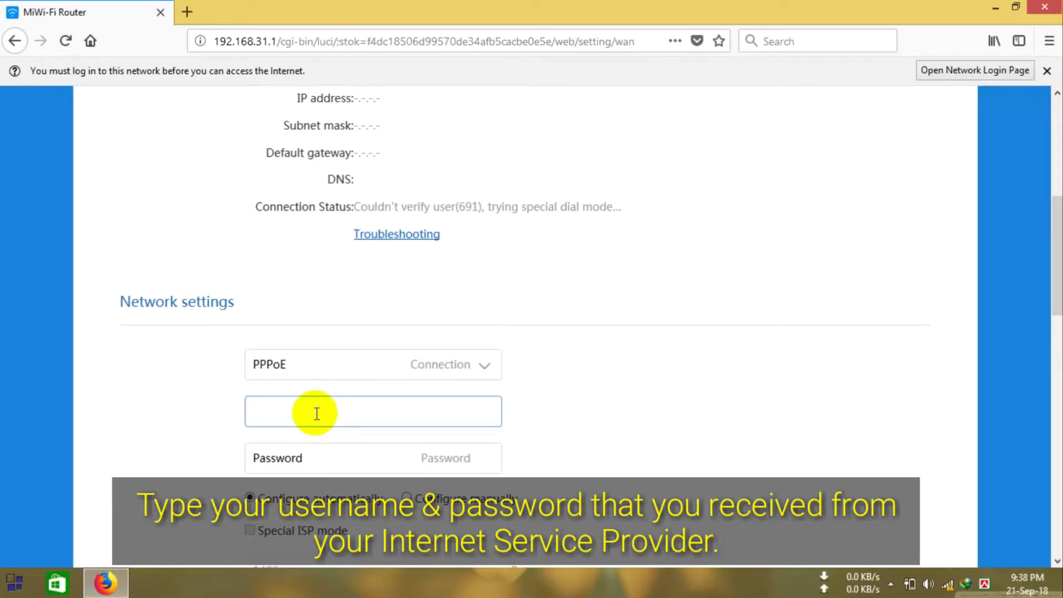
pyautogui.write('M')
pyautogui.press('BackSpace')
# Step: Replace the password with the ISP account password and scroll down toward Apply
pyautogui.click(320, 455)
pyautogui.press('BackSpace')
pyautogui.press('BackSpace')
pyautogui.press('BackSpace')
pyautogui.press('BackSpace')
pyautogui.press('BackSpace')
pyautogui.press('BackSpace')
pyautogui.press('BackSpace')
pyautogui.press('BackSpace')
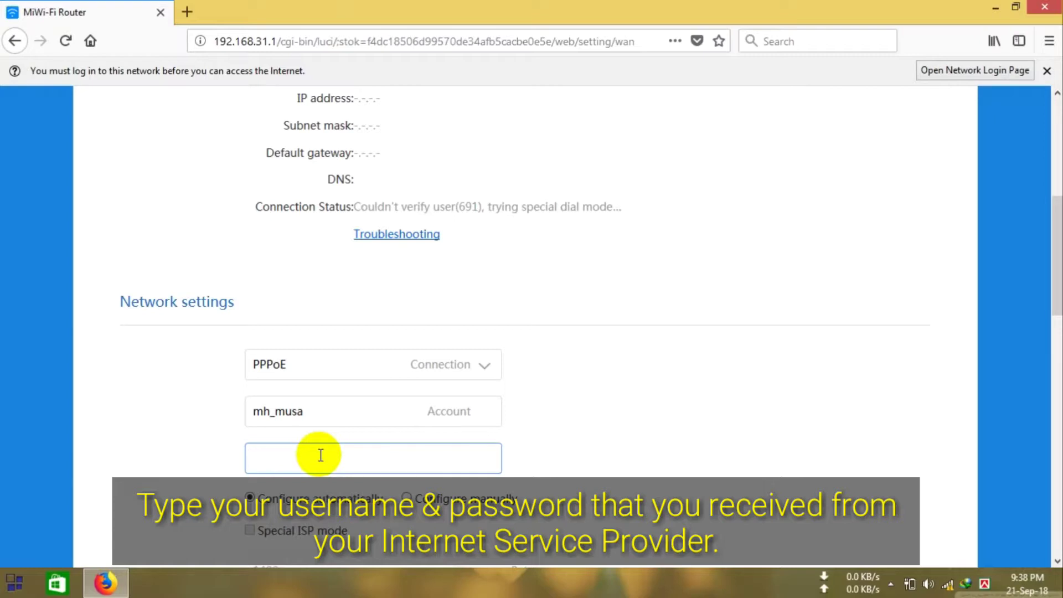
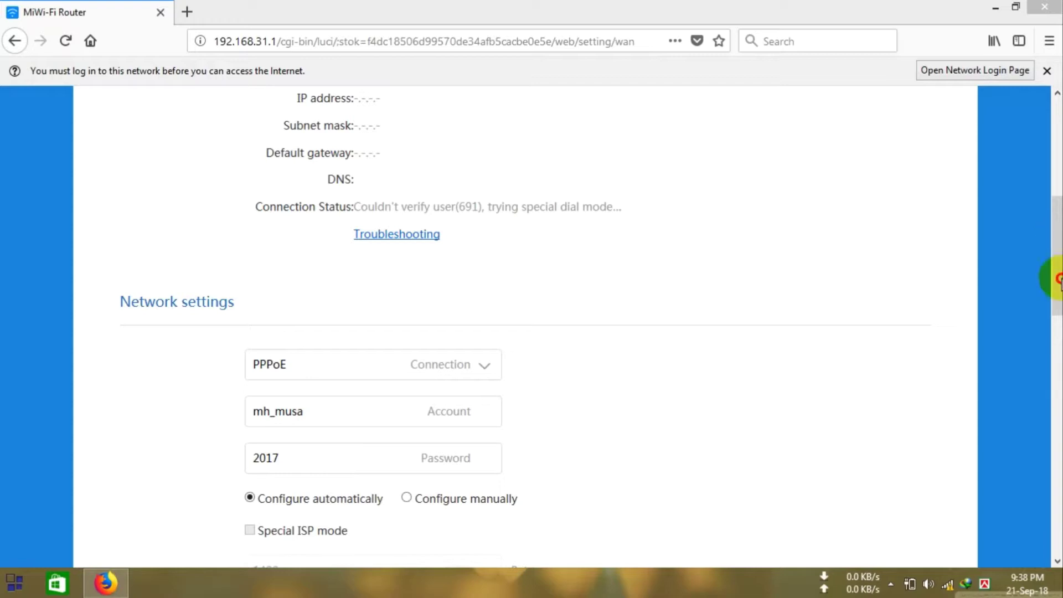
pyautogui.moveTo(1057, 275); pyautogui.dragTo(1057, 353)
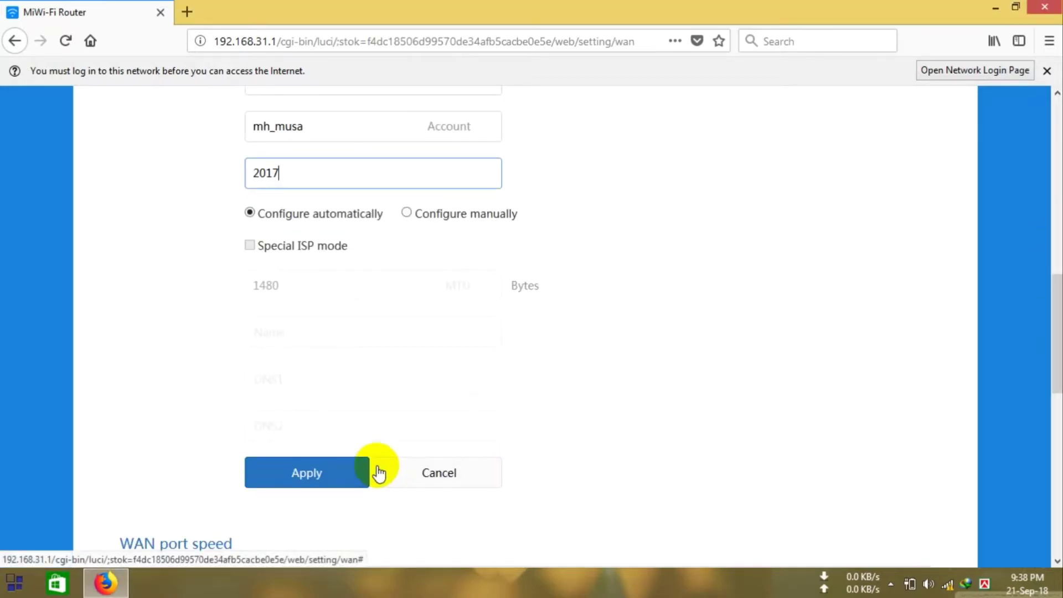
# Step: Apply the PPPoE settings so the link dials successfully with IP 192.168.10.184
pyautogui.click(361, 474)
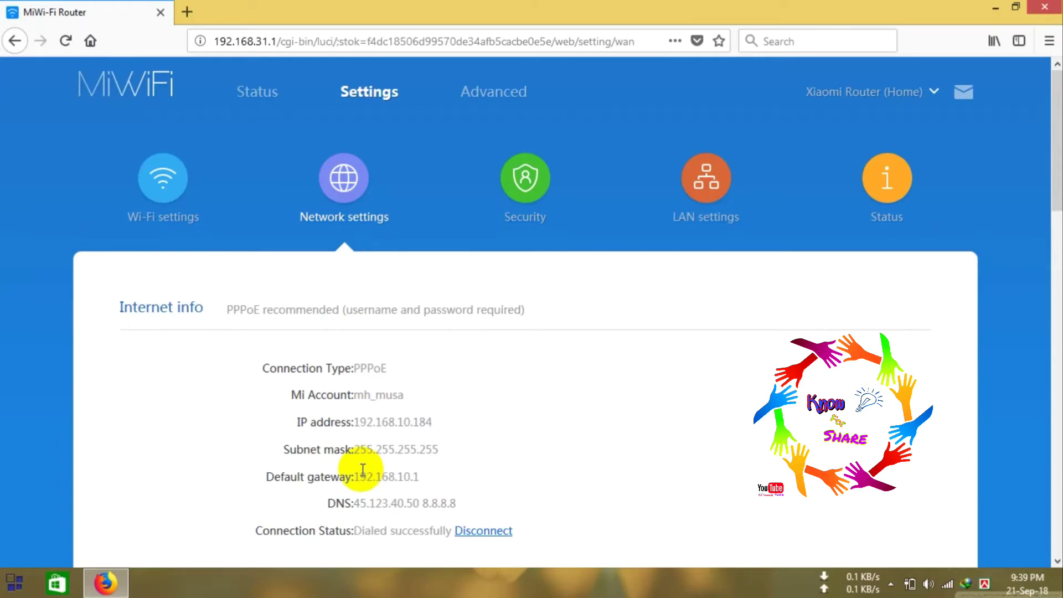
# Step: Close the redirect tab, highlight the Dialed successfully status, and return to the Status overview
pyautogui.click(432, 530)
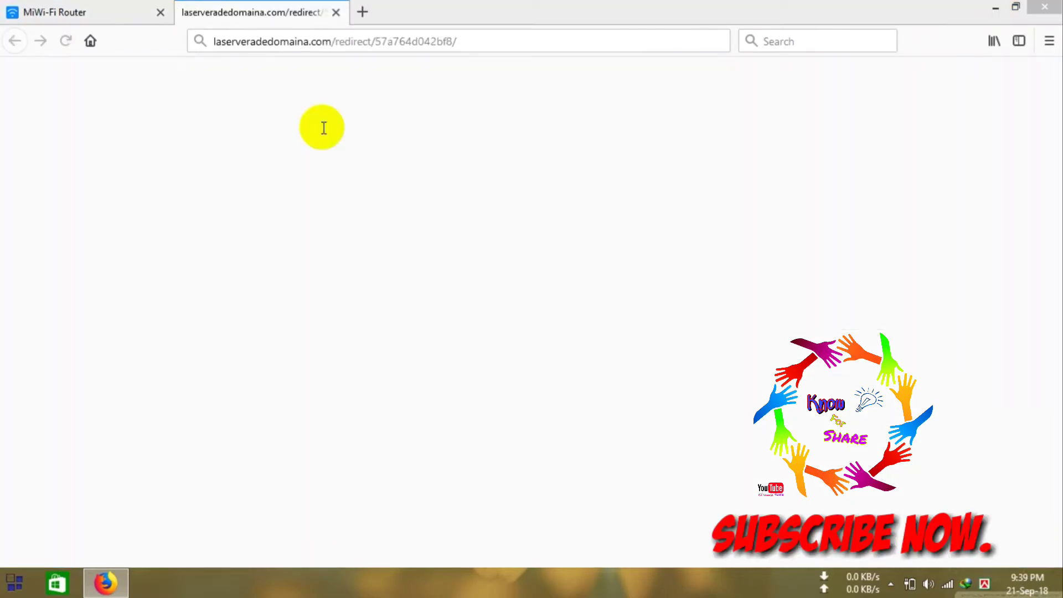
pyautogui.click(335, 12)
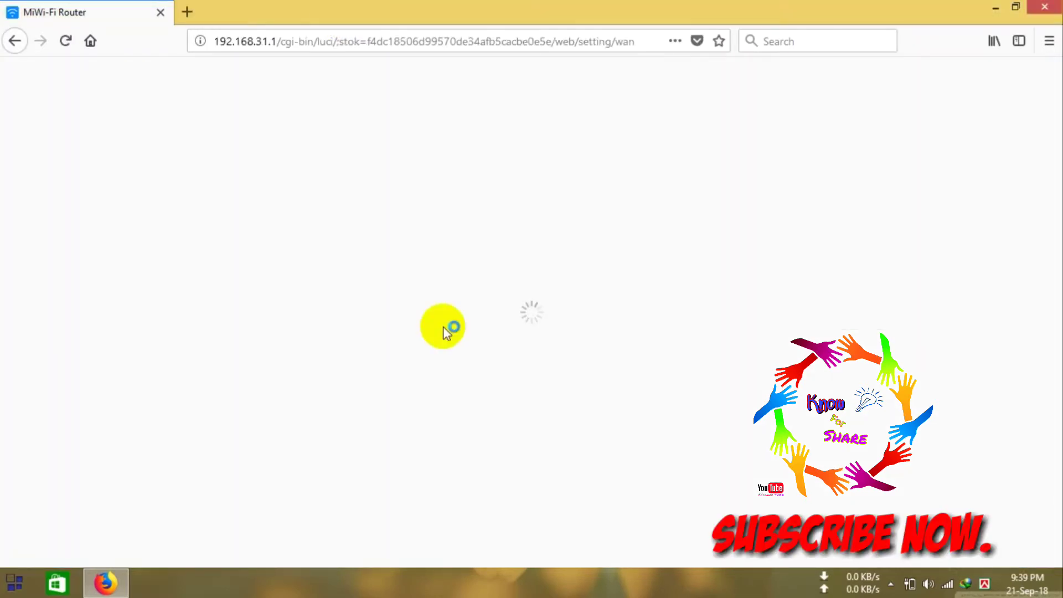
pyautogui.moveTo(357, 533); pyautogui.dragTo(424, 535)
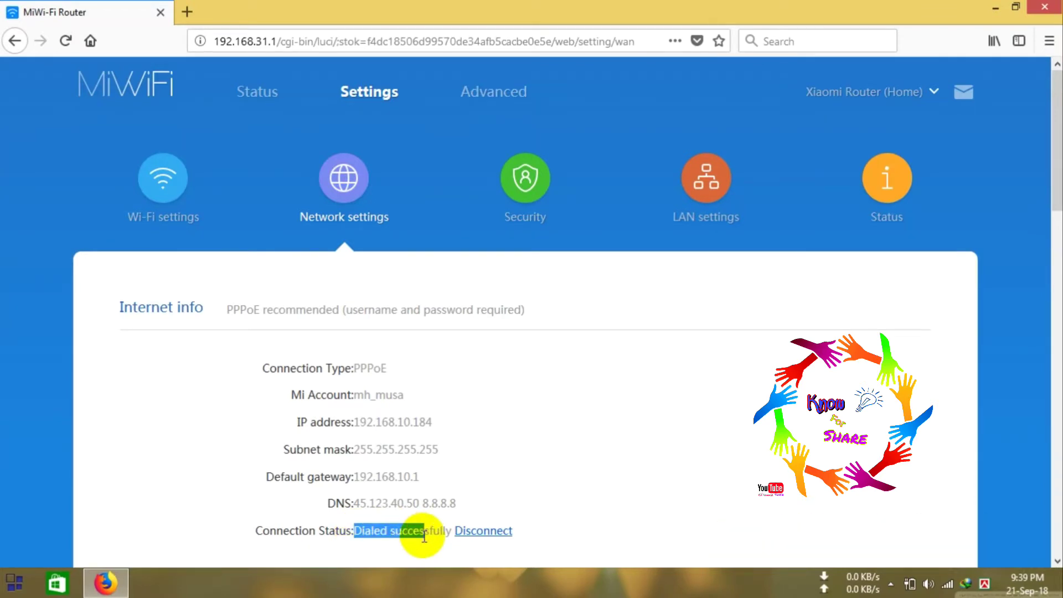
pyautogui.click(424, 535)
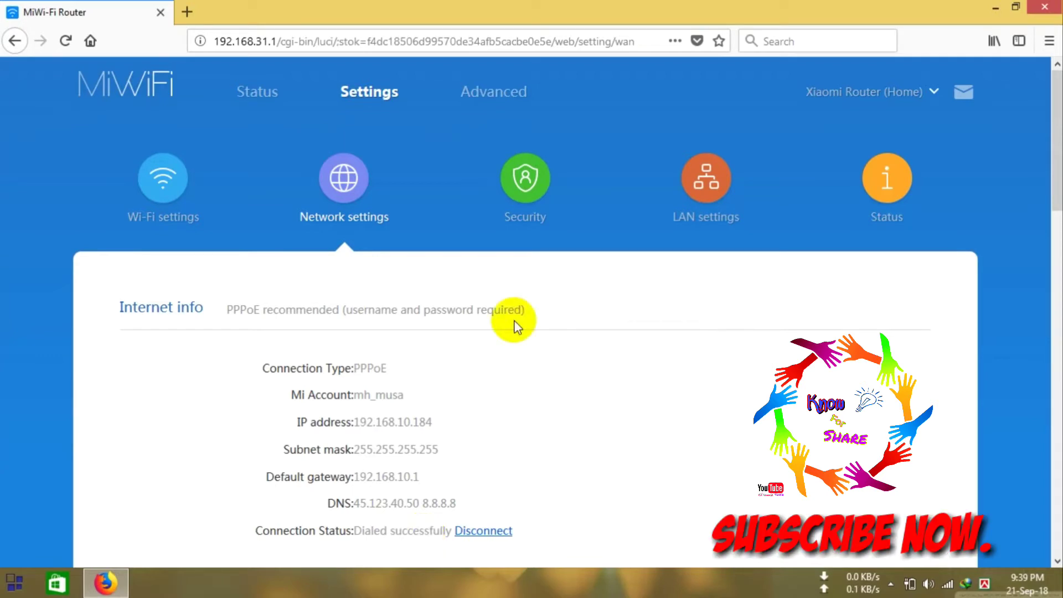
pyautogui.click(274, 97)
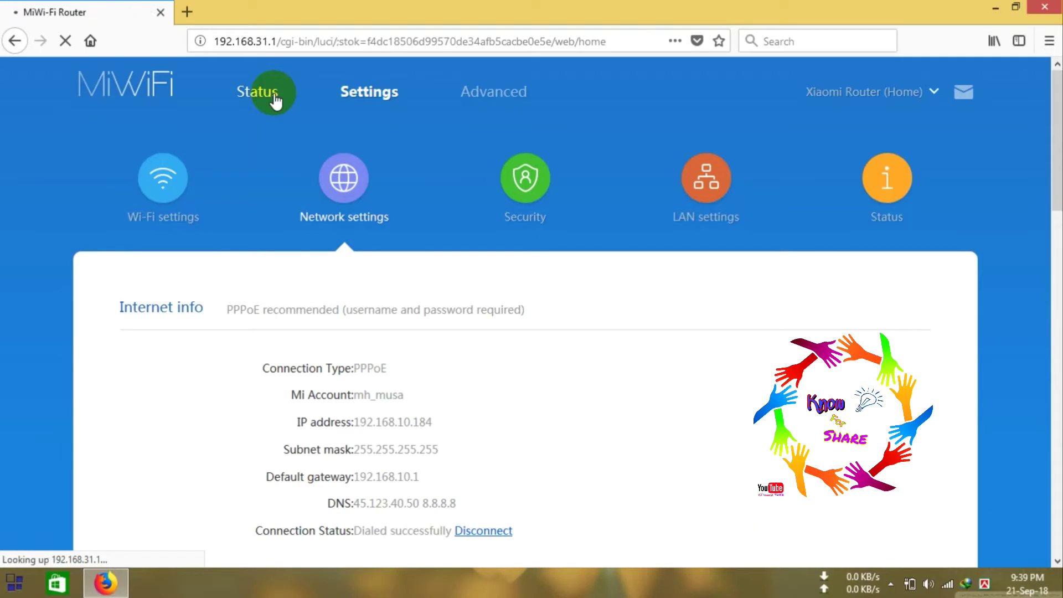
# Step: Confirm the Status page shows the router connected to the Internet, then open a new tab
pyautogui.click(497, 187)
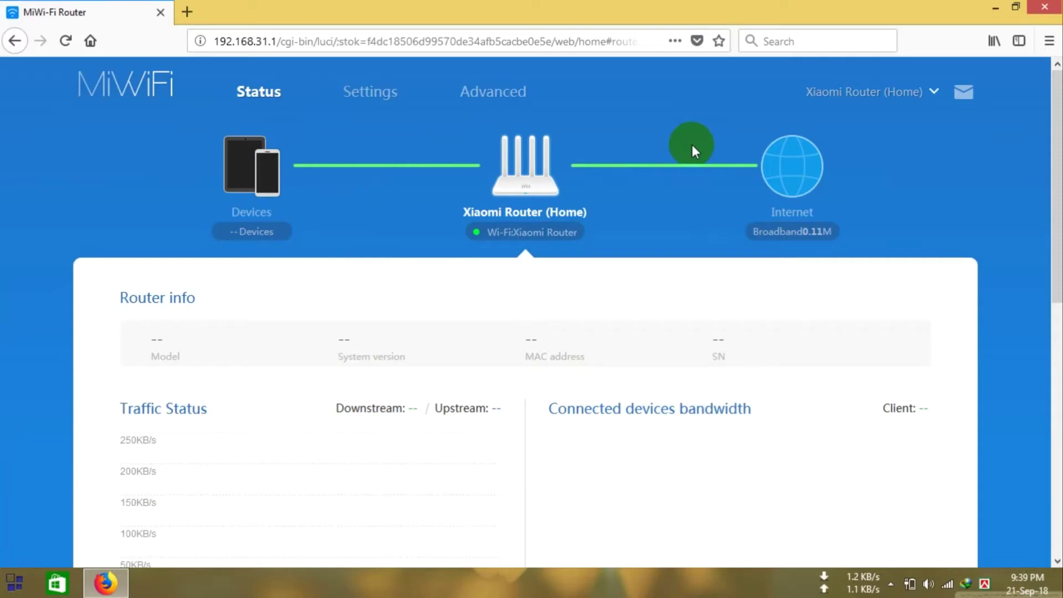
pyautogui.click(183, 13)
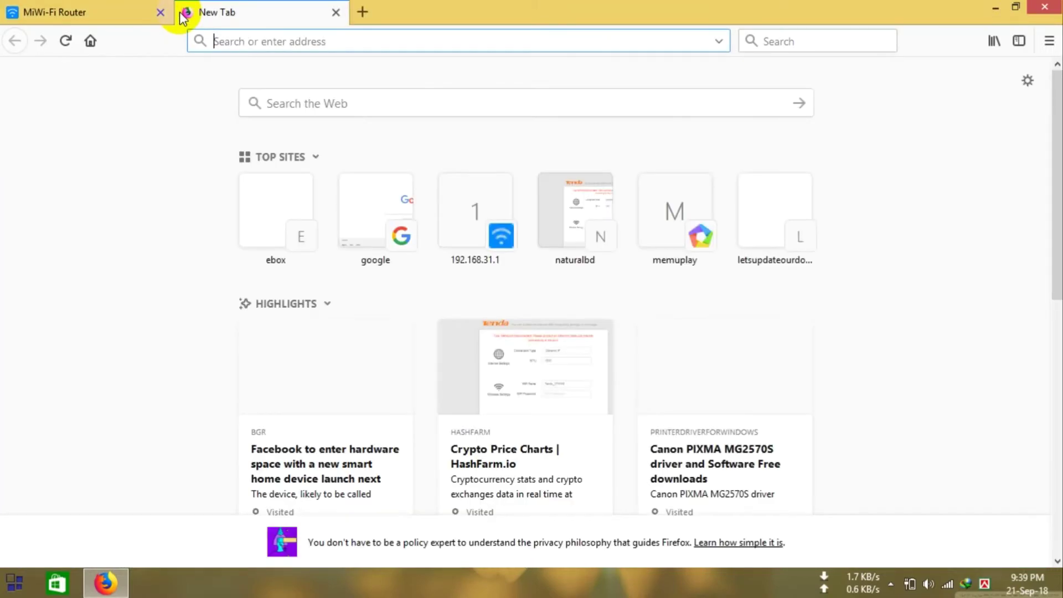
pyautogui.write('www.g')
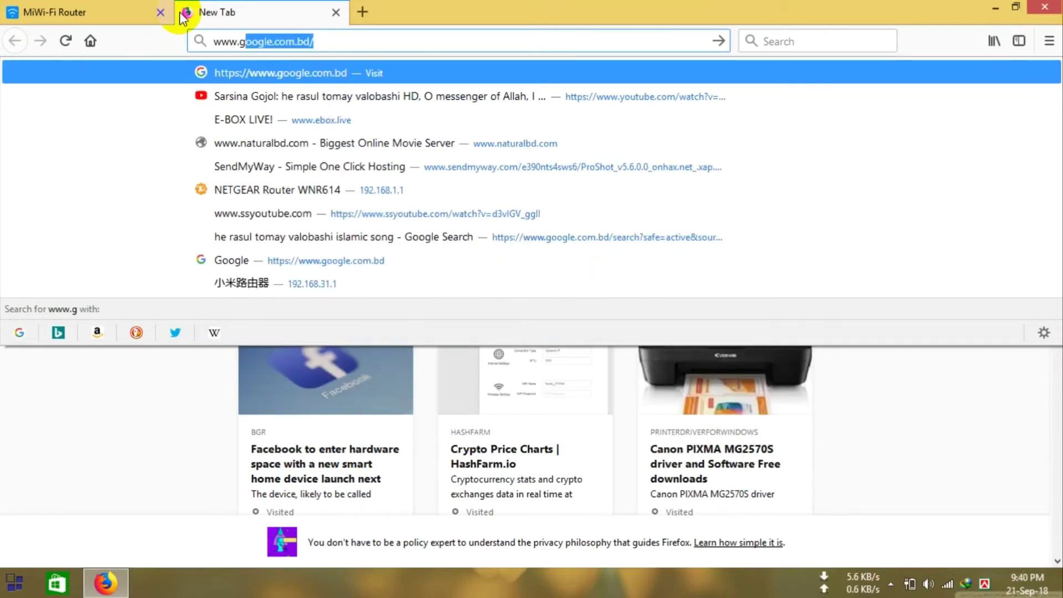
pyautogui.write('oogle.')
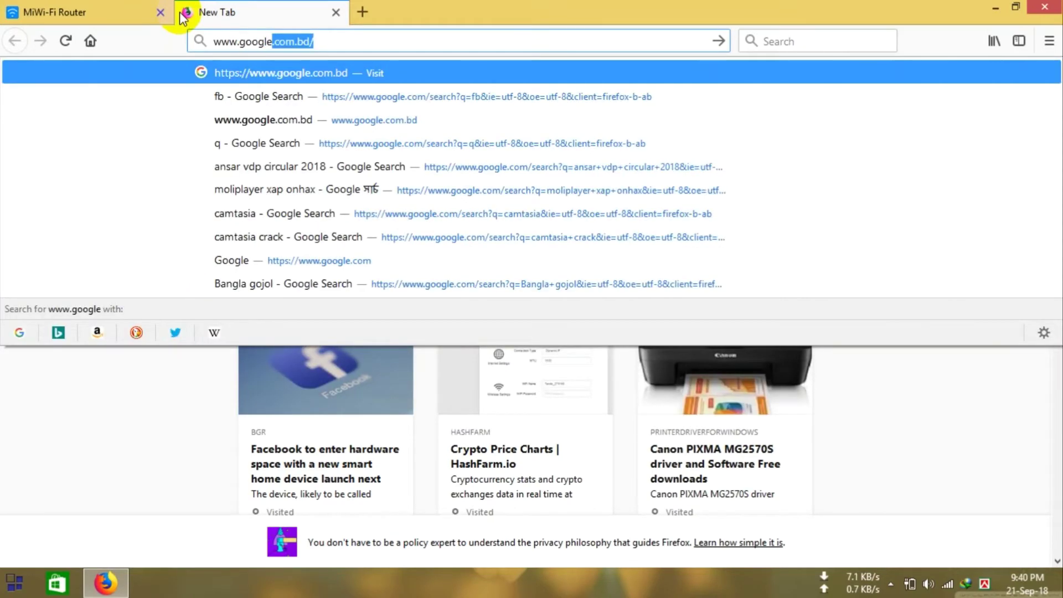
pyautogui.press('Return')
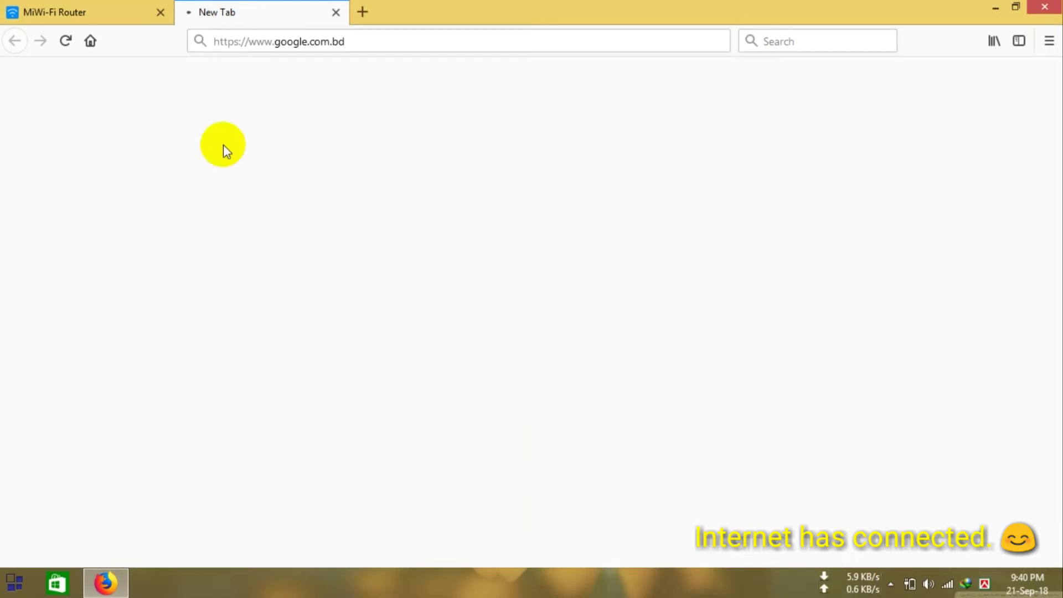
pyautogui.click(135, 6)
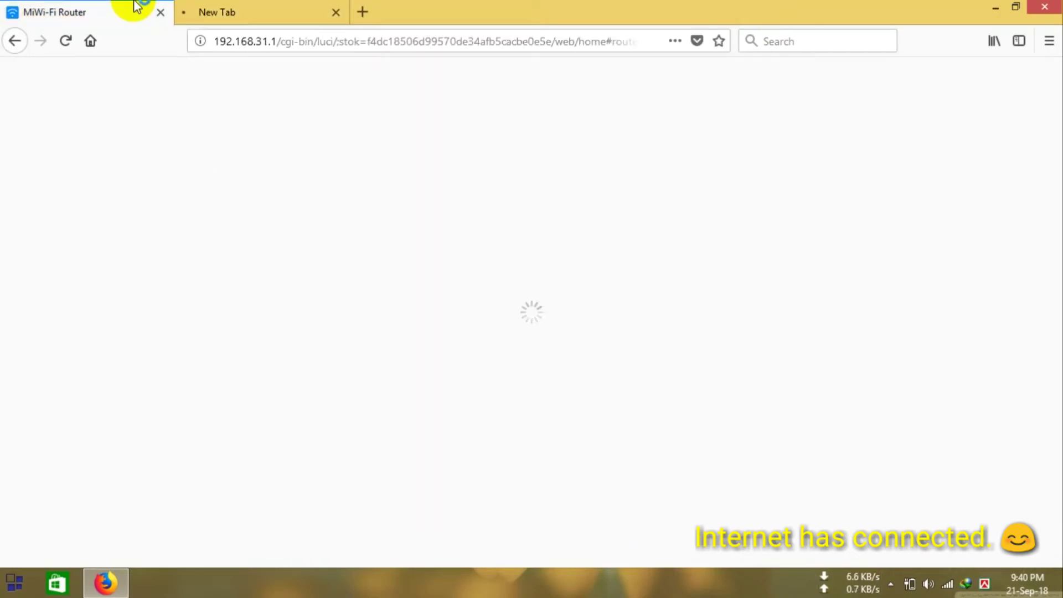